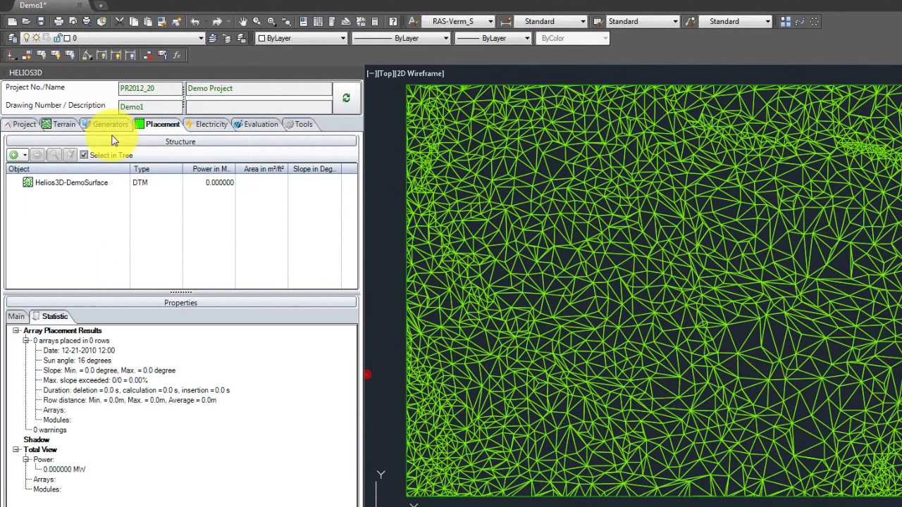
Step: Run a slope analysis on Helios3D-DemoSurface using the Detailed colour profile of one-degree classes
{"action": "left_click", "coordinate": [64, 125]}
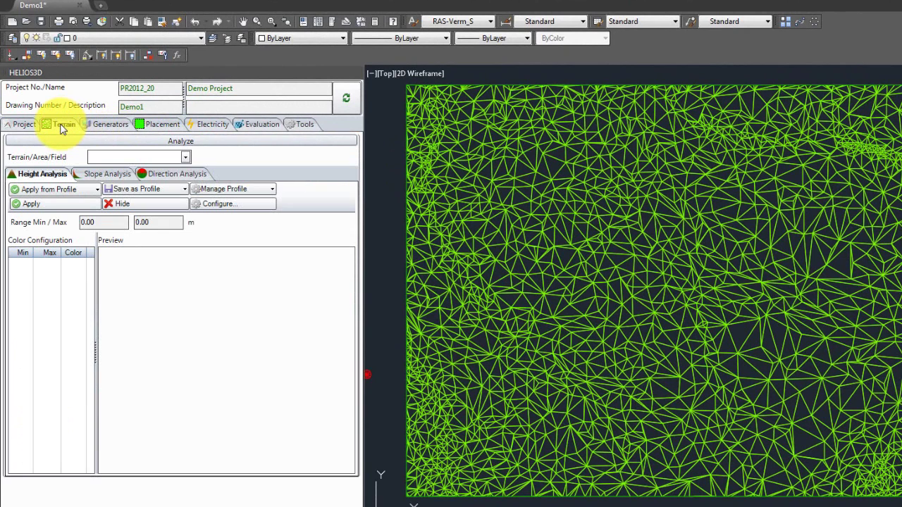
{"action": "left_click", "coordinate": [186, 157]}
{"action": "left_click", "coordinate": [156, 171]}
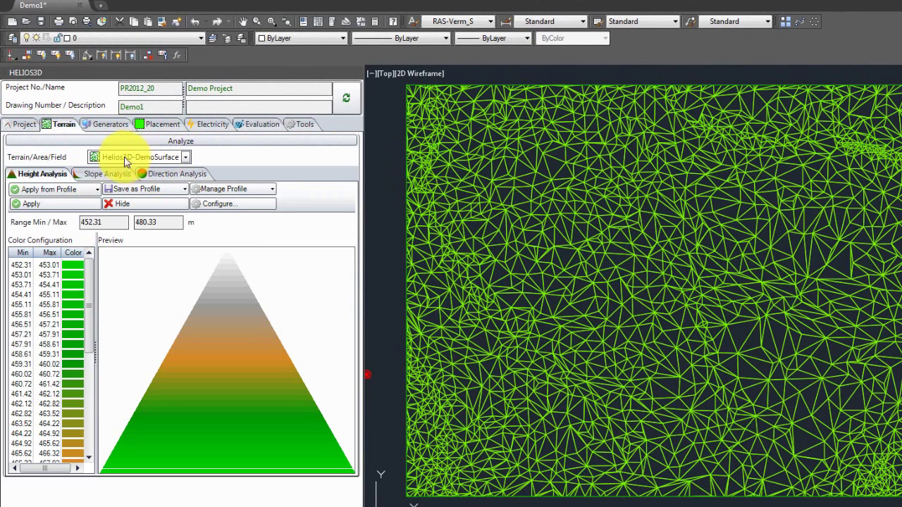
{"action": "left_click", "coordinate": [106, 176]}
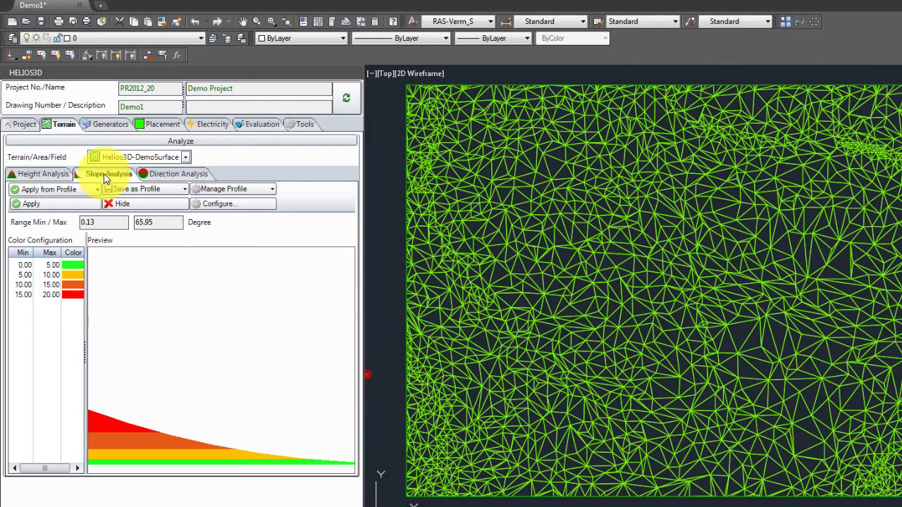
{"action": "left_click", "coordinate": [95, 188]}
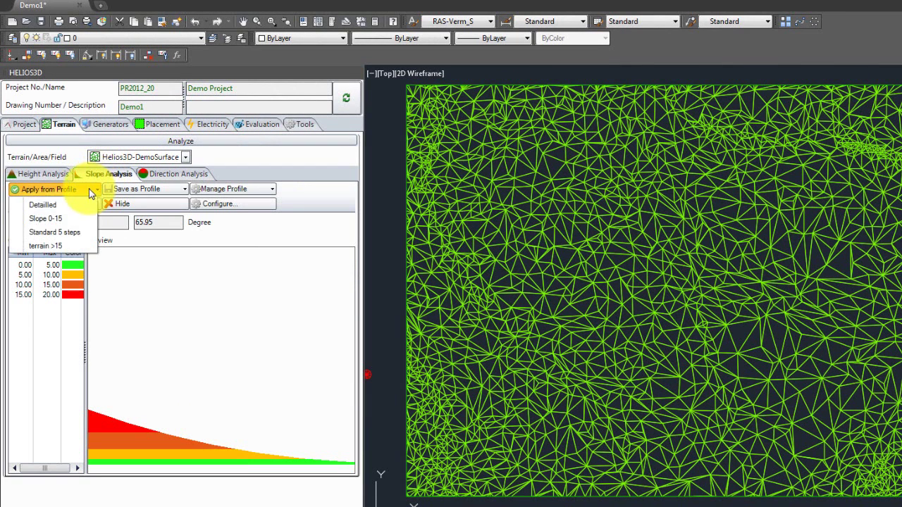
{"action": "left_click", "coordinate": [59, 204]}
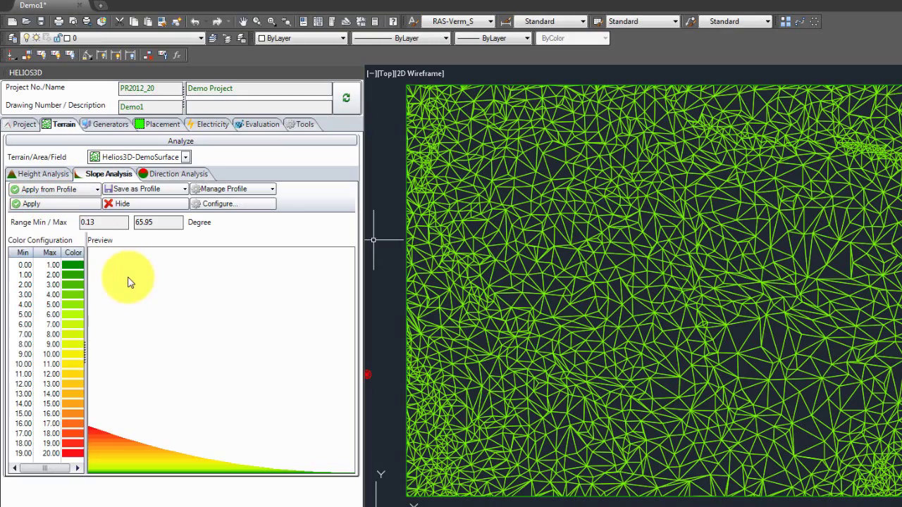
{"action": "left_click", "coordinate": [62, 206]}
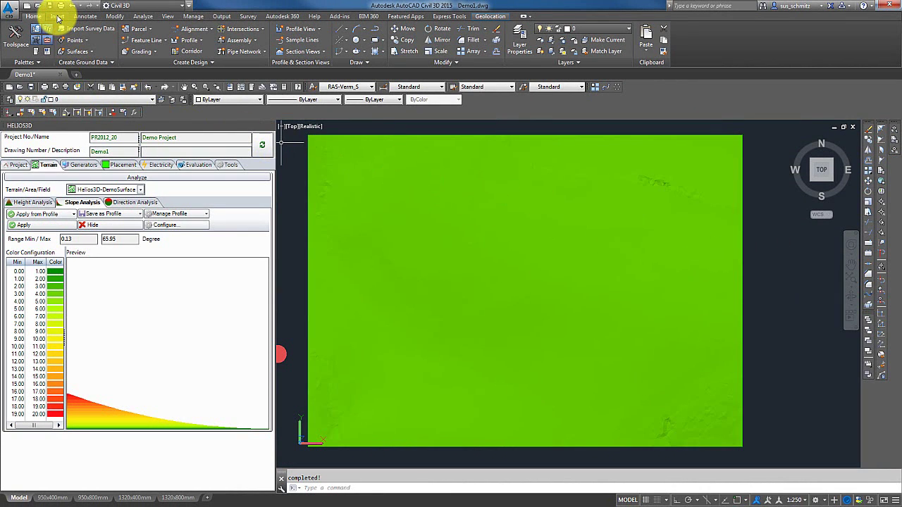
Step: Start the Attach command from the Insert ribbon's Reference panel
{"action": "left_click", "coordinate": [57, 17]}
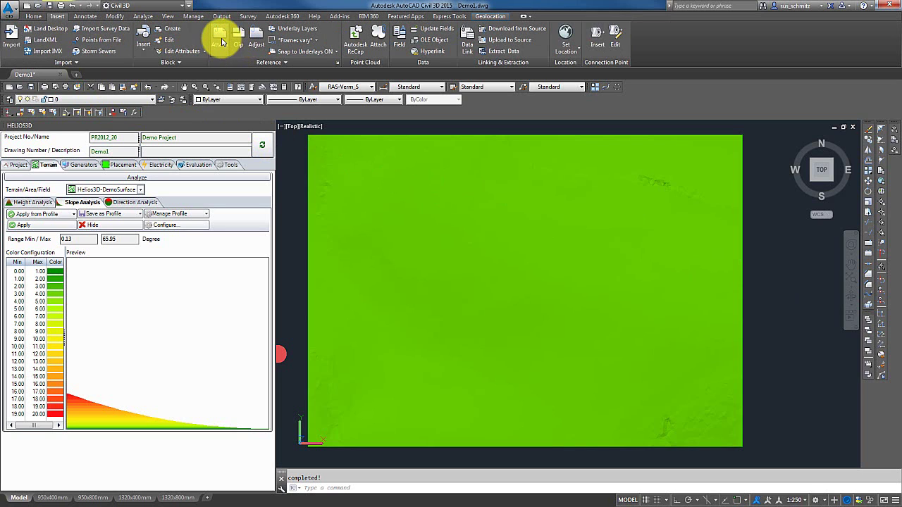
{"action": "left_click", "coordinate": [220, 39]}
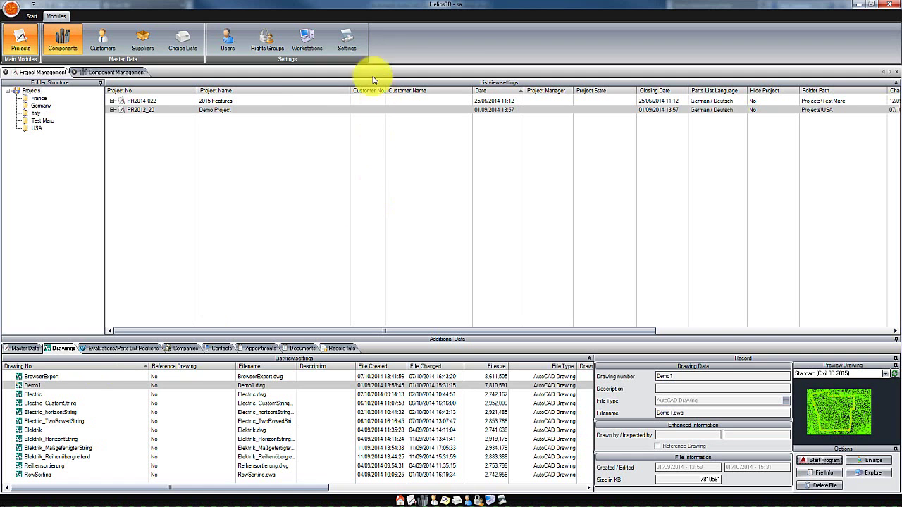
Step: Open the PR2012_20 project folder on disk and expose its path beside the SlopeAnalysis PNG
{"action": "left_click", "coordinate": [249, 113]}
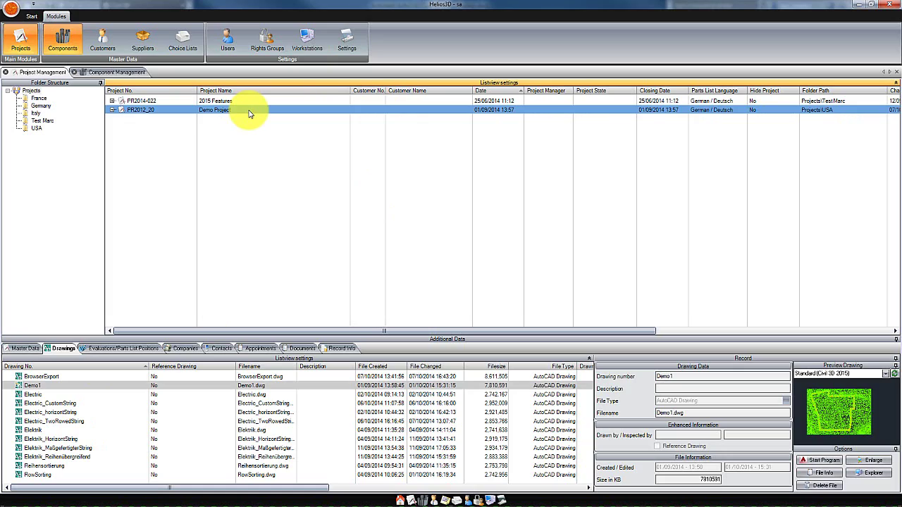
{"action": "double_click", "coordinate": [249, 113]}
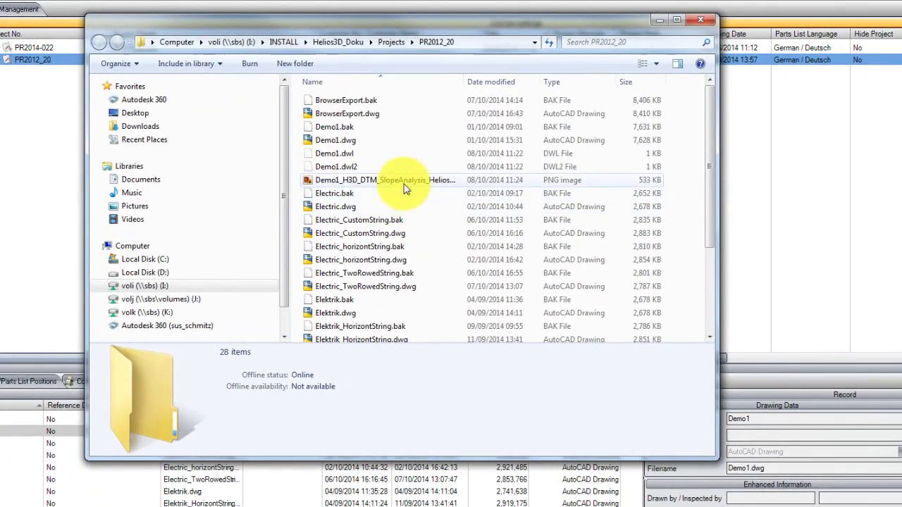
{"action": "left_click", "coordinate": [402, 181]}
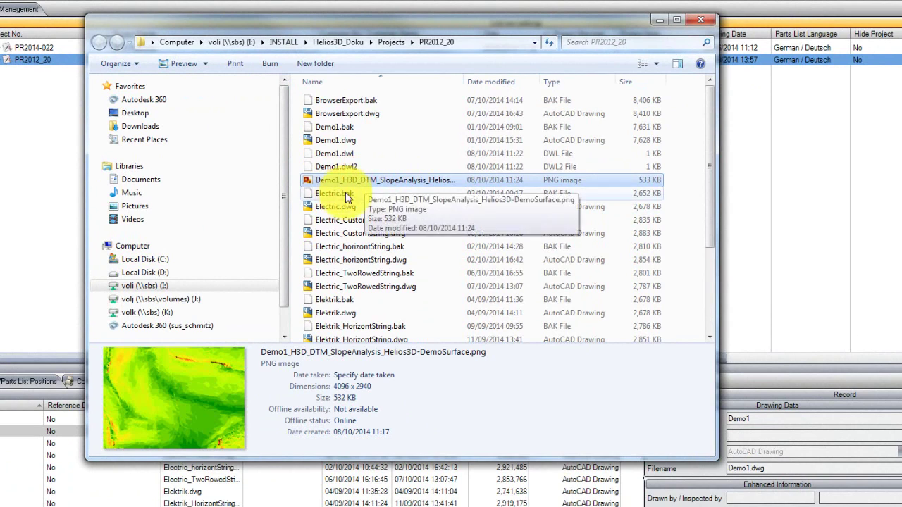
{"action": "left_click", "coordinate": [490, 48]}
{"action": "key", "text": "ctrl+c"}
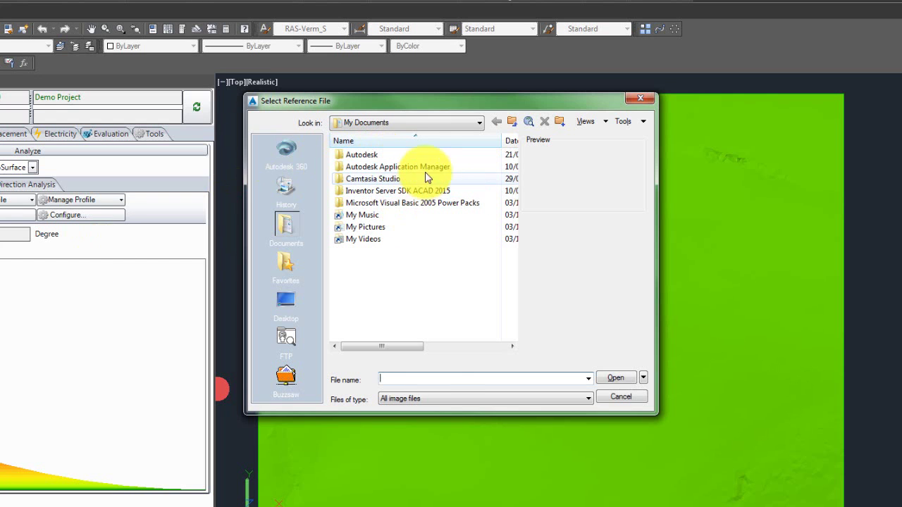
Step: Go to the pasted PR2012_20 path and open Demo1_H3D_DTM_SlopeAnalysis_Helios3D-DemoSurface.png
{"action": "left_click", "coordinate": [421, 381]}
{"action": "key", "text": "ctrl+v"}
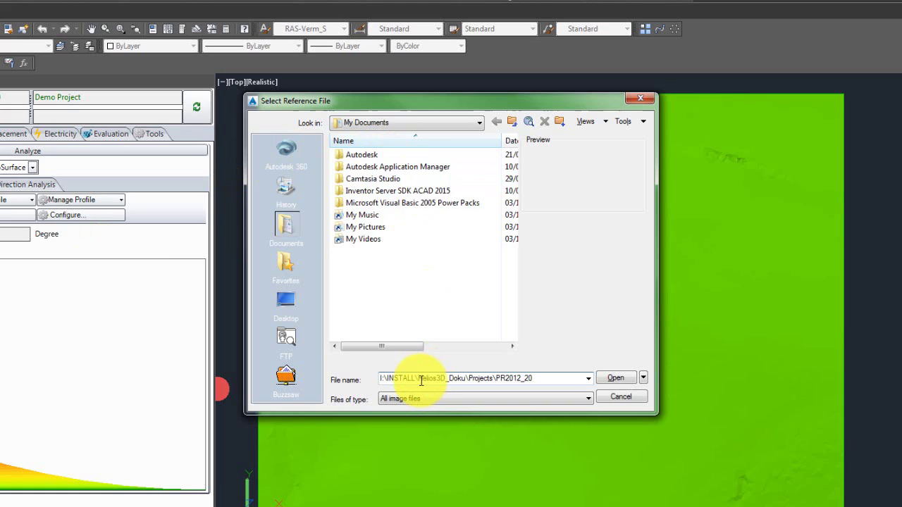
{"action": "key", "text": "Return"}
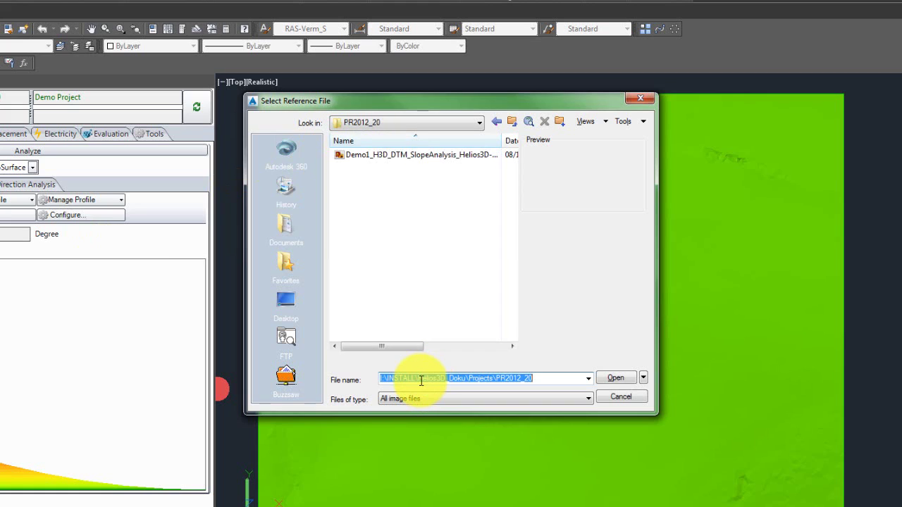
{"action": "left_click", "coordinate": [420, 159]}
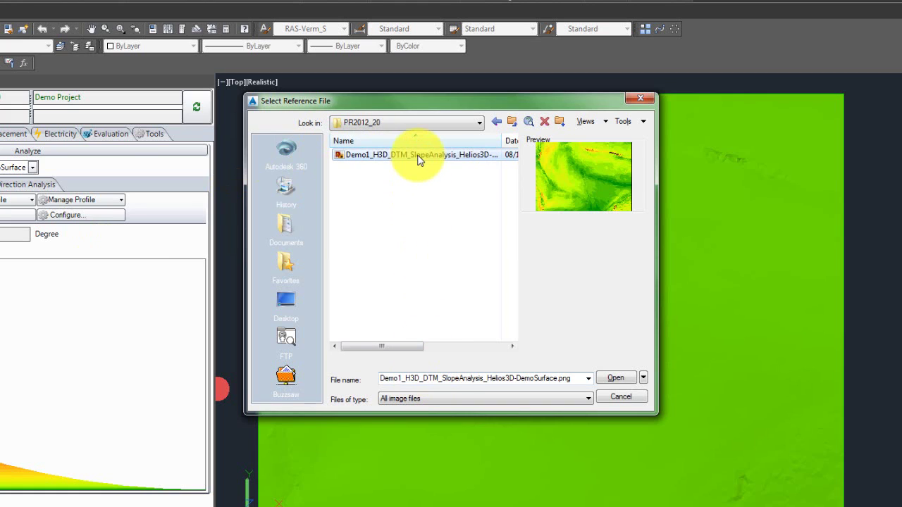
{"action": "left_click", "coordinate": [615, 381]}
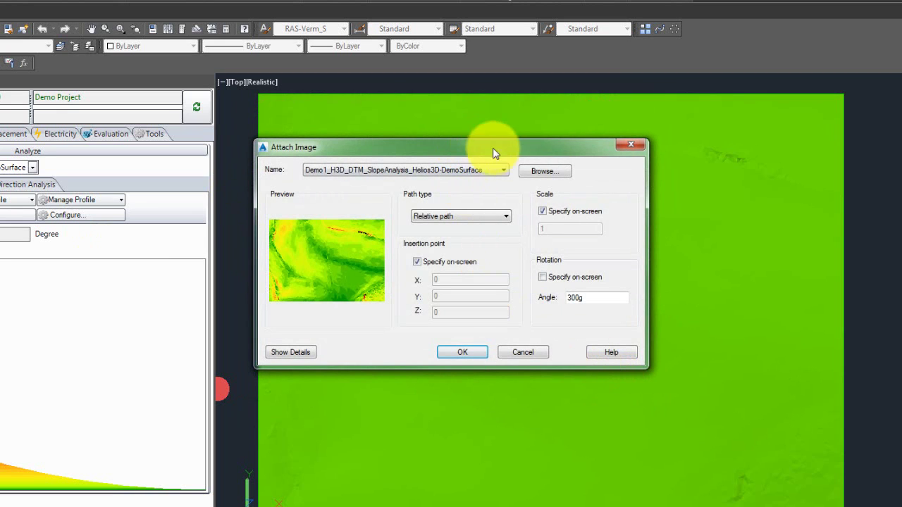
Step: Place the slope image with its insertion point at the terrain corner, then set its scale with Osnap off
{"action": "left_click", "coordinate": [461, 352]}
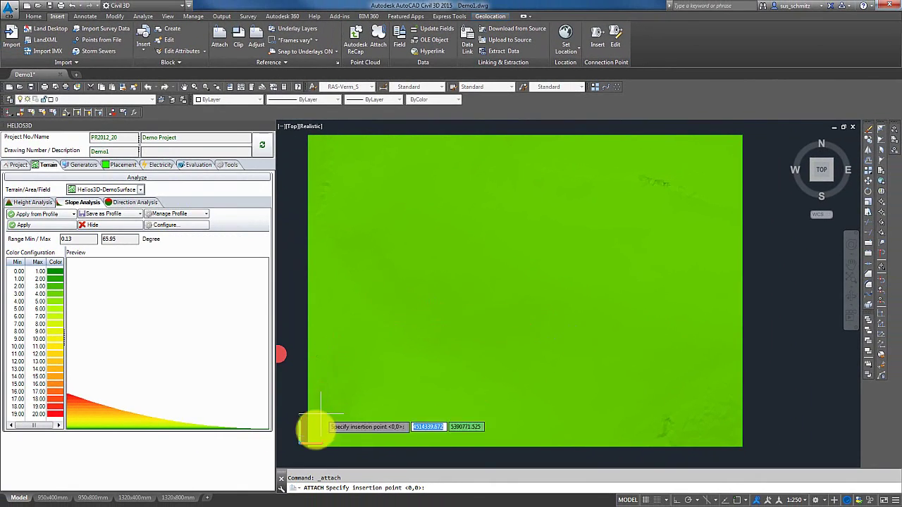
{"action": "scroll", "coordinate": [314, 437], "scroll_direction": "up", "scroll_amount": 3}
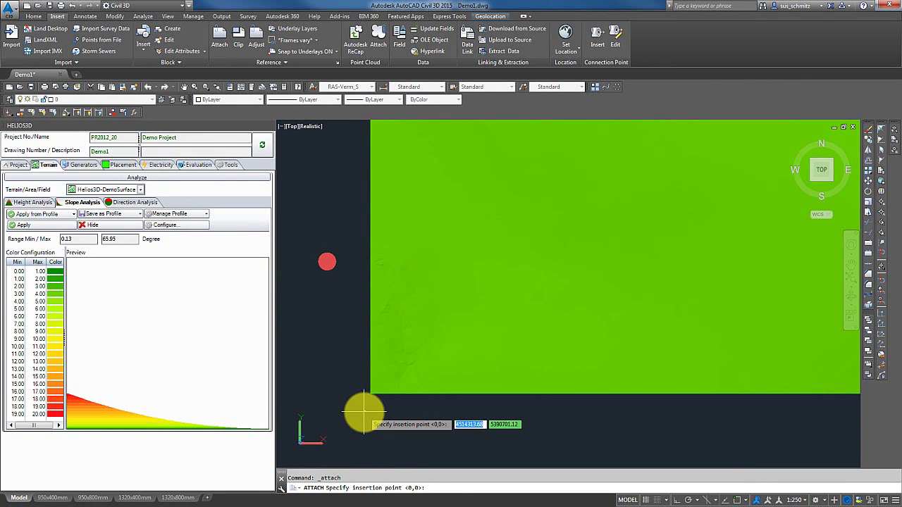
{"action": "key", "text": "F3"}
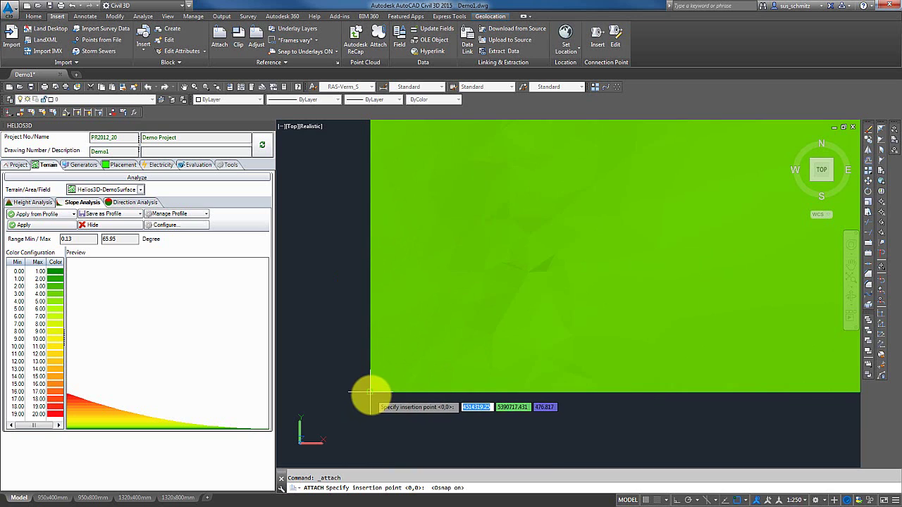
{"action": "left_click", "coordinate": [369, 392]}
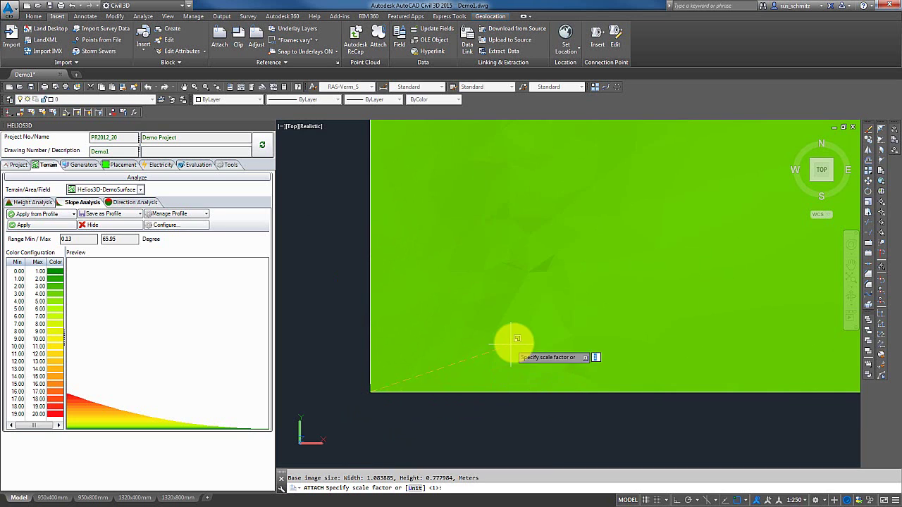
{"action": "middle_click_drag", "start_coordinate": [545, 318], "coordinate": [366, 387]}
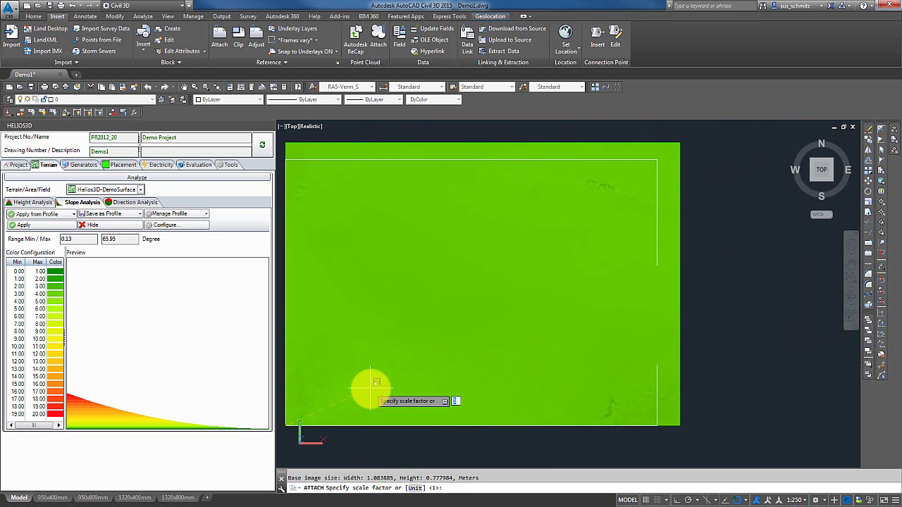
{"action": "key", "text": "F3"}
{"action": "left_click", "coordinate": [423, 356]}
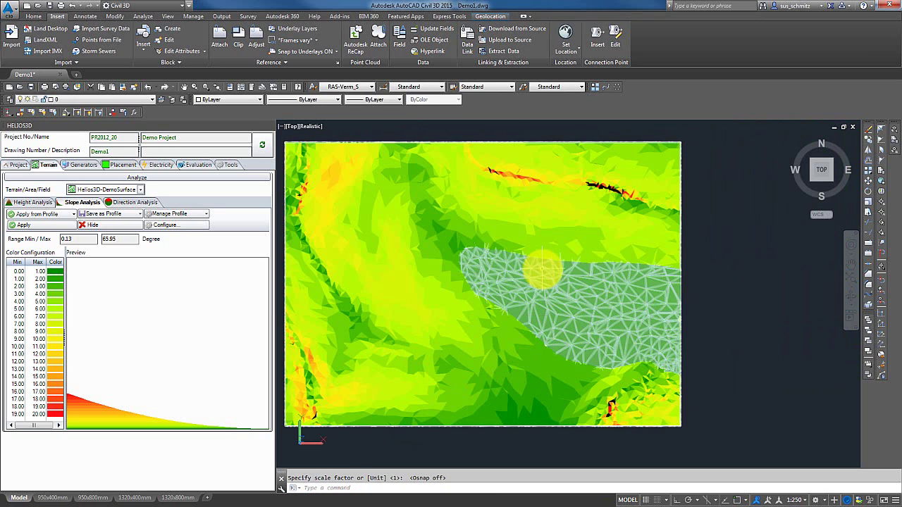
Step: Switch to 2D Wireframe and stretch the image's top-right grip to the terrain's edge
{"action": "left_click", "coordinate": [311, 125]}
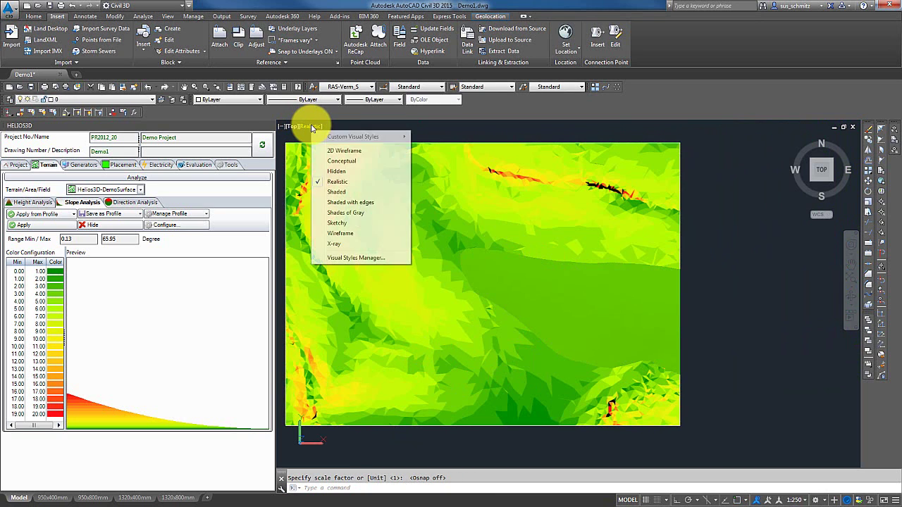
{"action": "left_click", "coordinate": [356, 153]}
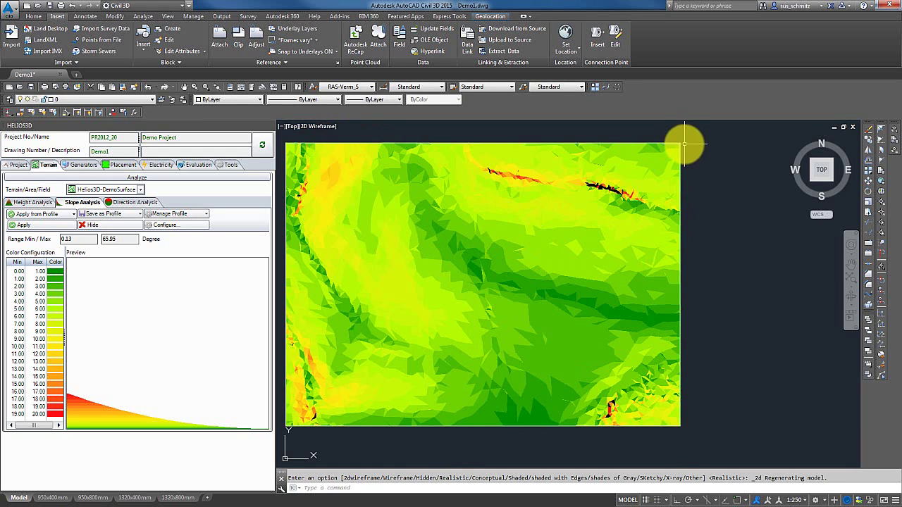
{"action": "scroll", "coordinate": [673, 148], "scroll_direction": "up", "scroll_amount": 6}
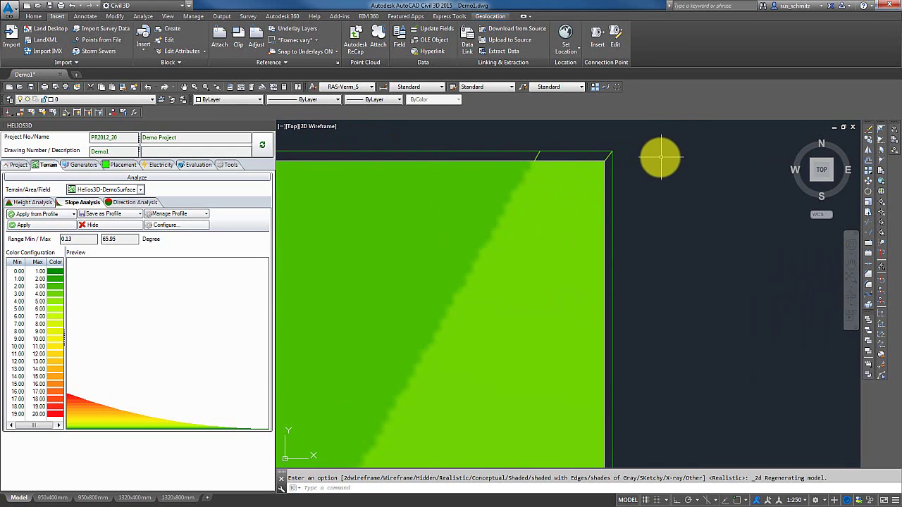
{"action": "left_click", "coordinate": [605, 176]}
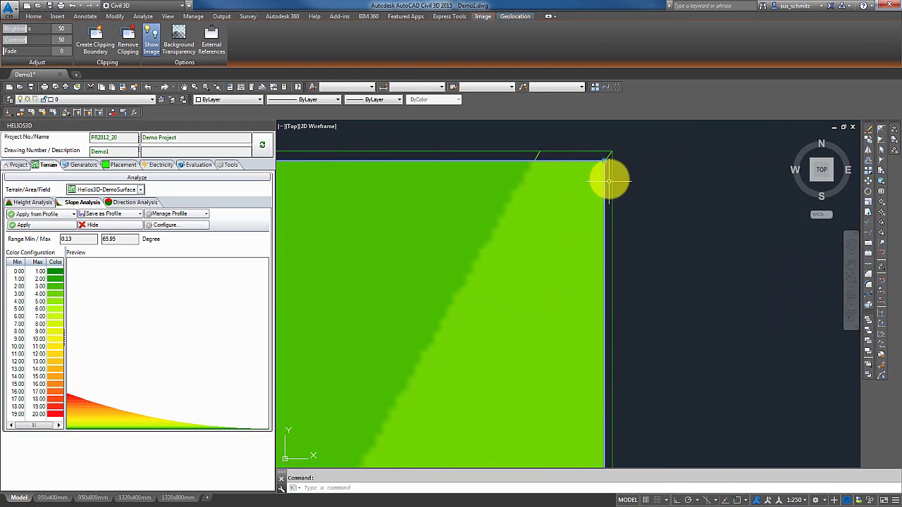
{"action": "left_click", "coordinate": [605, 161]}
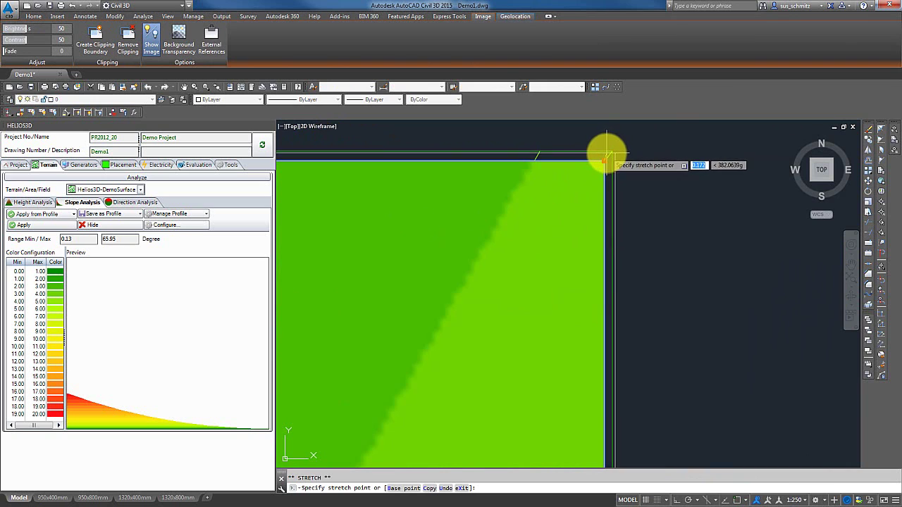
{"action": "left_click", "coordinate": [611, 152]}
{"action": "scroll", "coordinate": [499, 237], "scroll_direction": "down", "scroll_amount": 5}
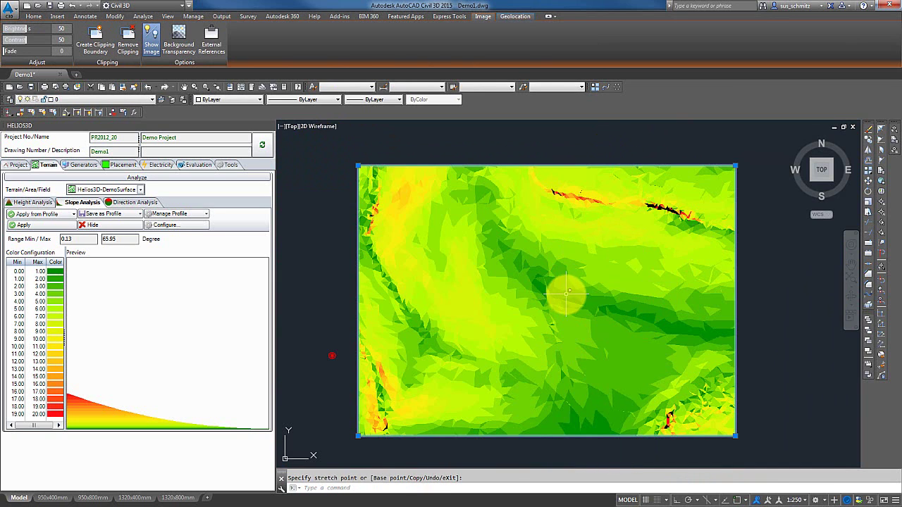
{"action": "mouse_move", "coordinate": [571, 289]}
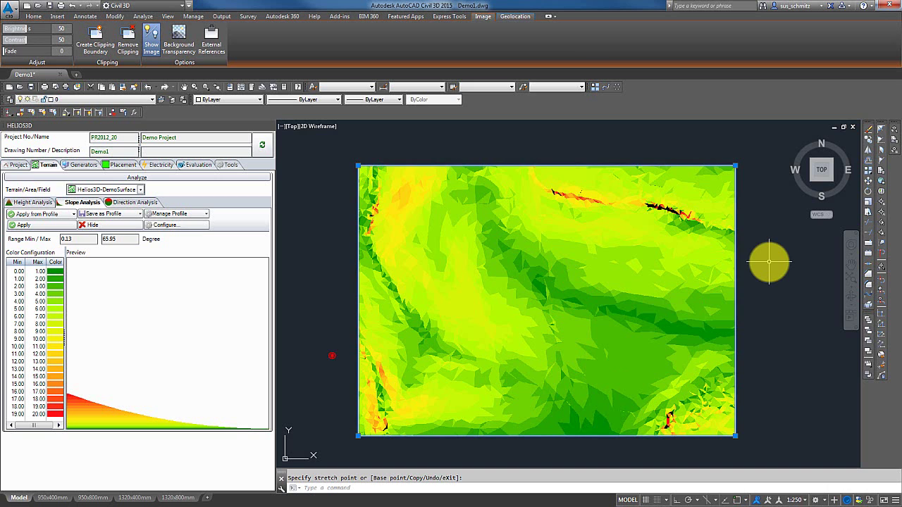
Step: End the stretch and clear the image selection
{"action": "key", "text": "Escape"}
{"action": "key", "text": "Escape"}
Step: Drape the slope-analysis PNG onto the Helios3D-DemoSurface TIN surface with Drape Image
{"action": "left_click", "coordinate": [639, 259]}
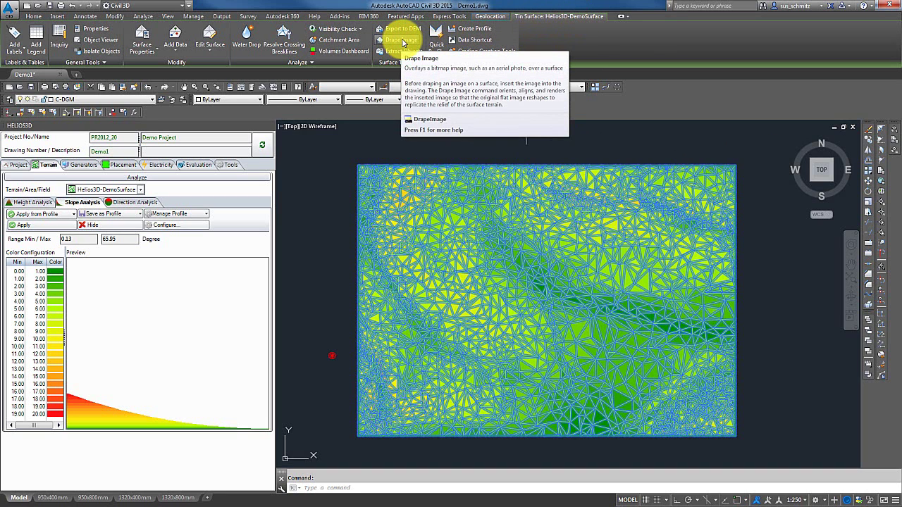
{"action": "left_click", "coordinate": [403, 44]}
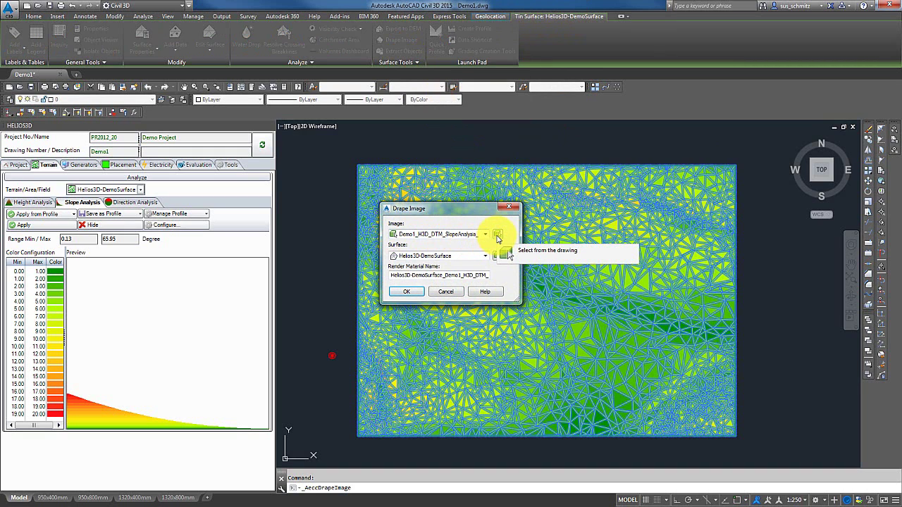
{"action": "left_click", "coordinate": [413, 293]}
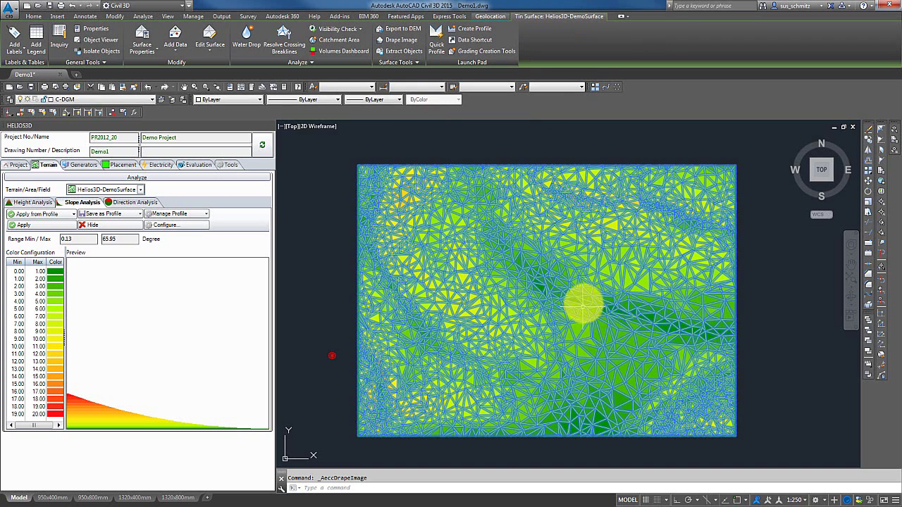
Step: Change the viewport visual style to Realistic
{"action": "left_click", "coordinate": [316, 129]}
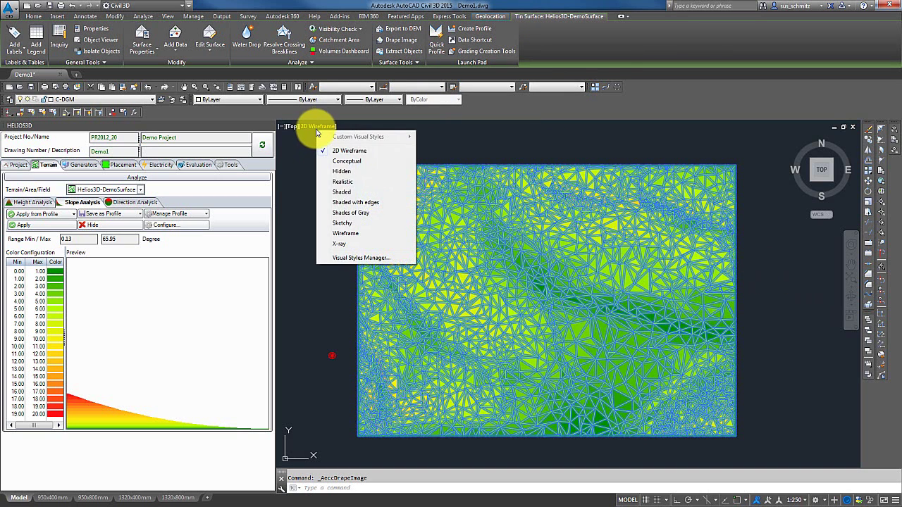
{"action": "left_click", "coordinate": [342, 182]}
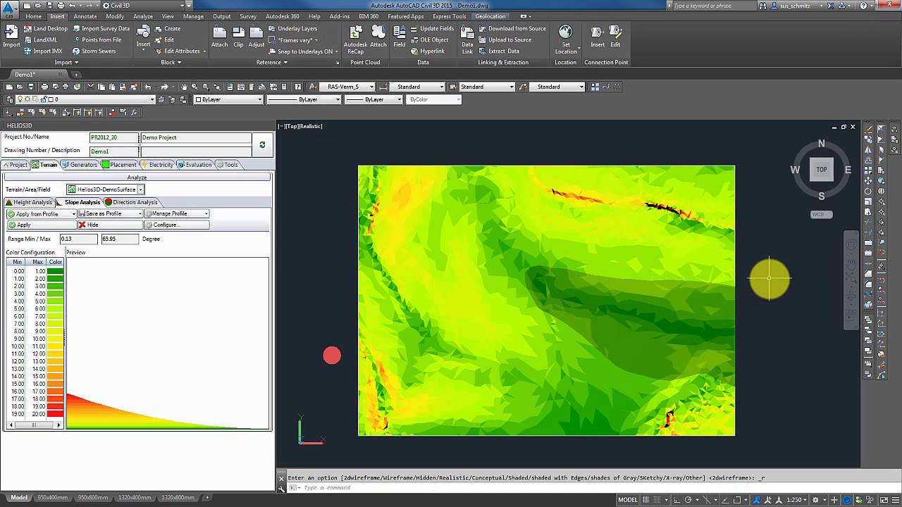
{"action": "left_click", "coordinate": [674, 260]}
{"action": "right_click", "coordinate": [672, 267]}
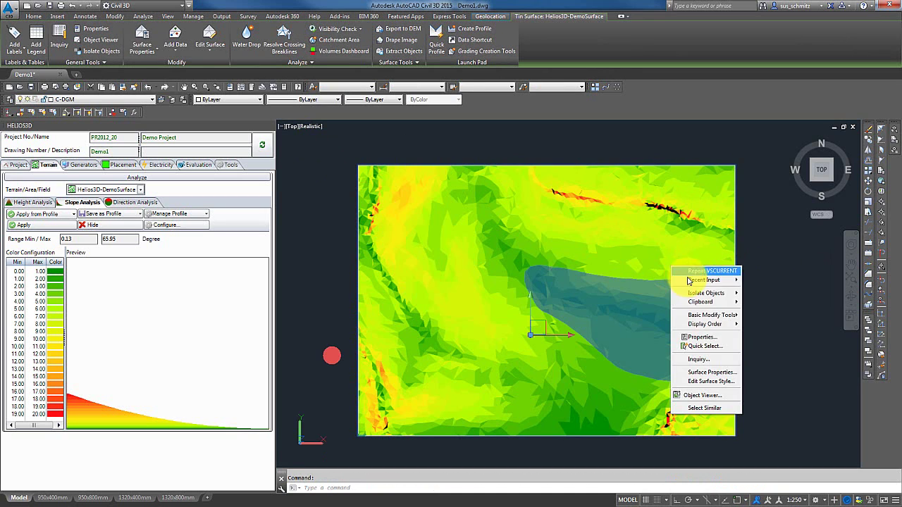
{"action": "left_click", "coordinate": [713, 398]}
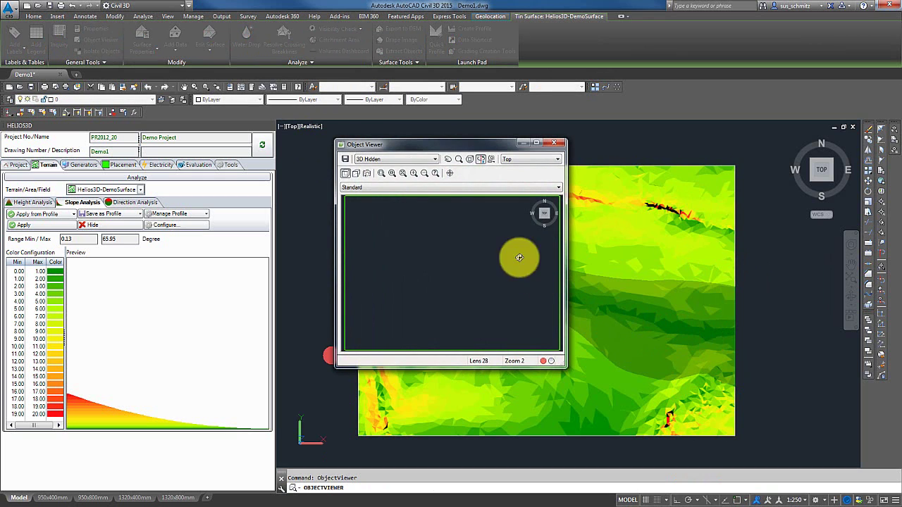
{"action": "left_click", "coordinate": [423, 159]}
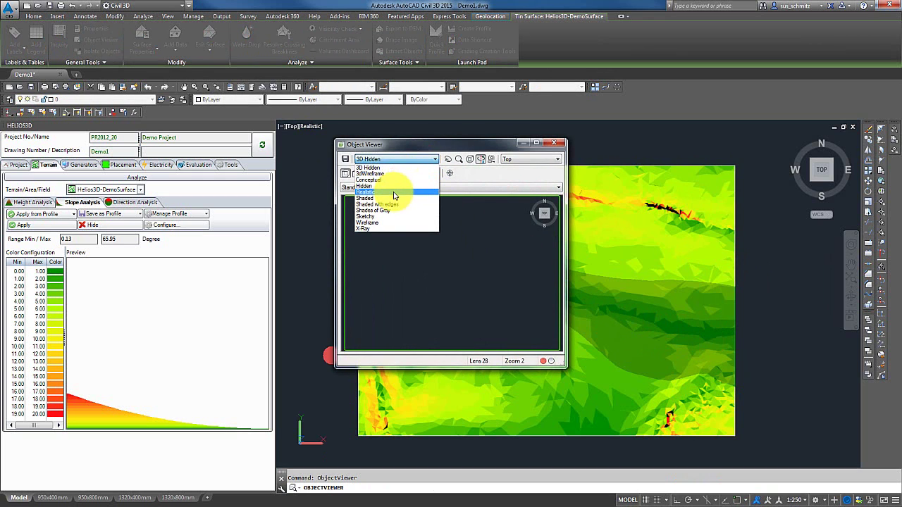
{"action": "left_click", "coordinate": [394, 196]}
{"action": "left_click_drag", "start_coordinate": [489, 306], "coordinate": [503, 292]}
{"action": "left_click", "coordinate": [555, 145]}
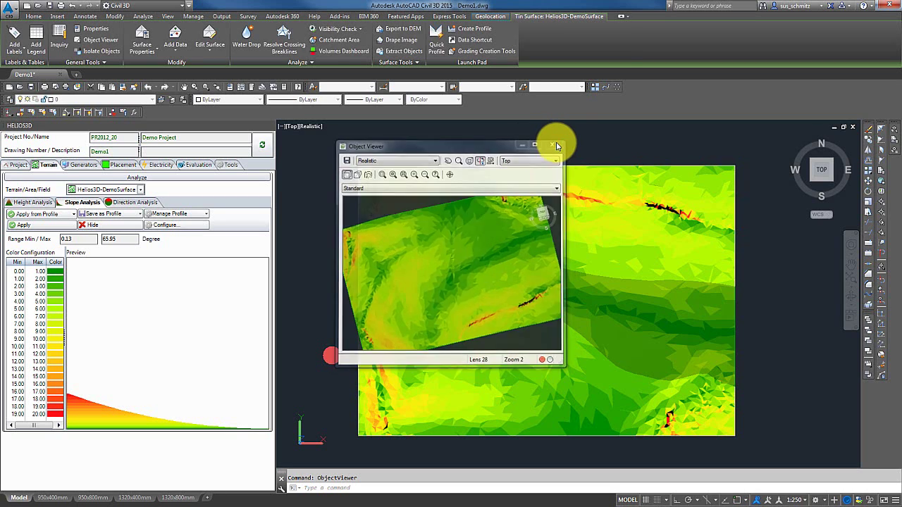